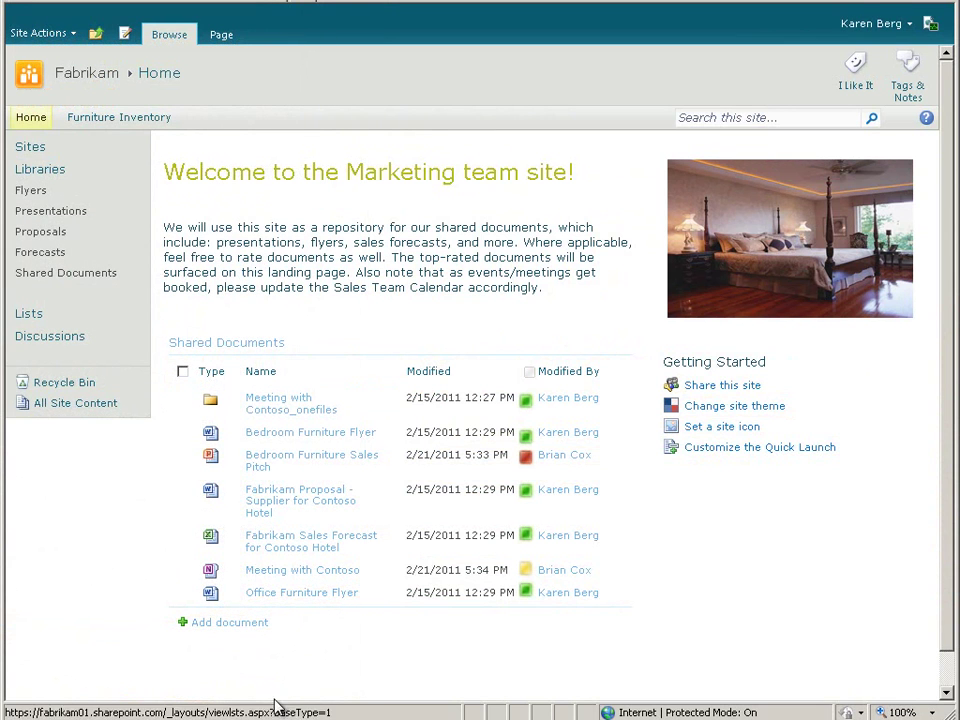
# - Preview several templates, then create an Express Site subsite titled 'Fabrikam Human Resources'
pyautogui.click(55, 36)
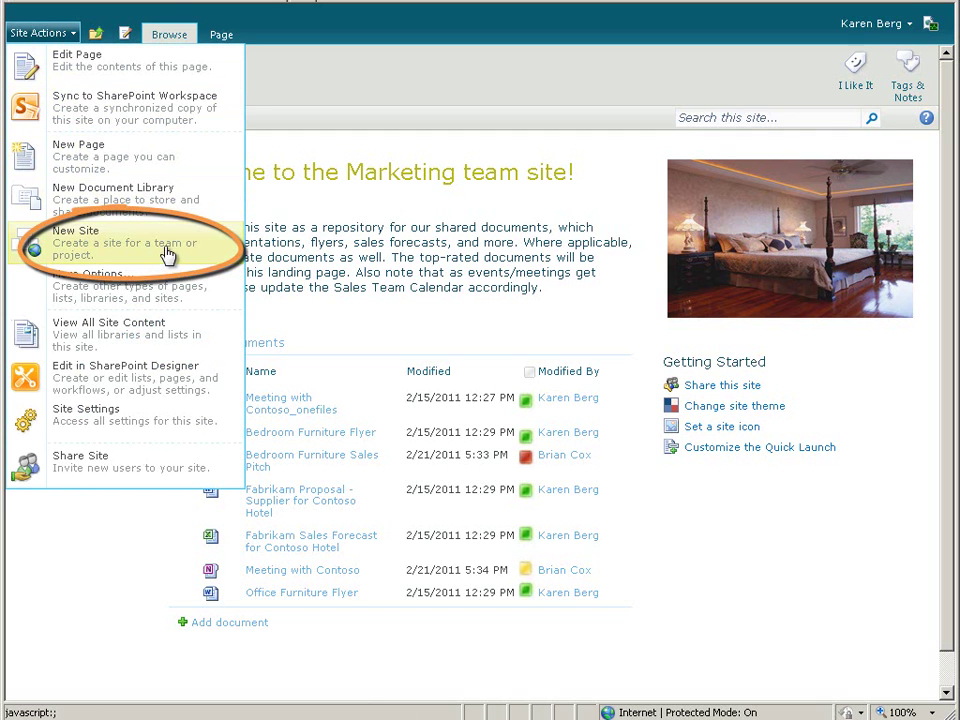
pyautogui.click(212, 246)
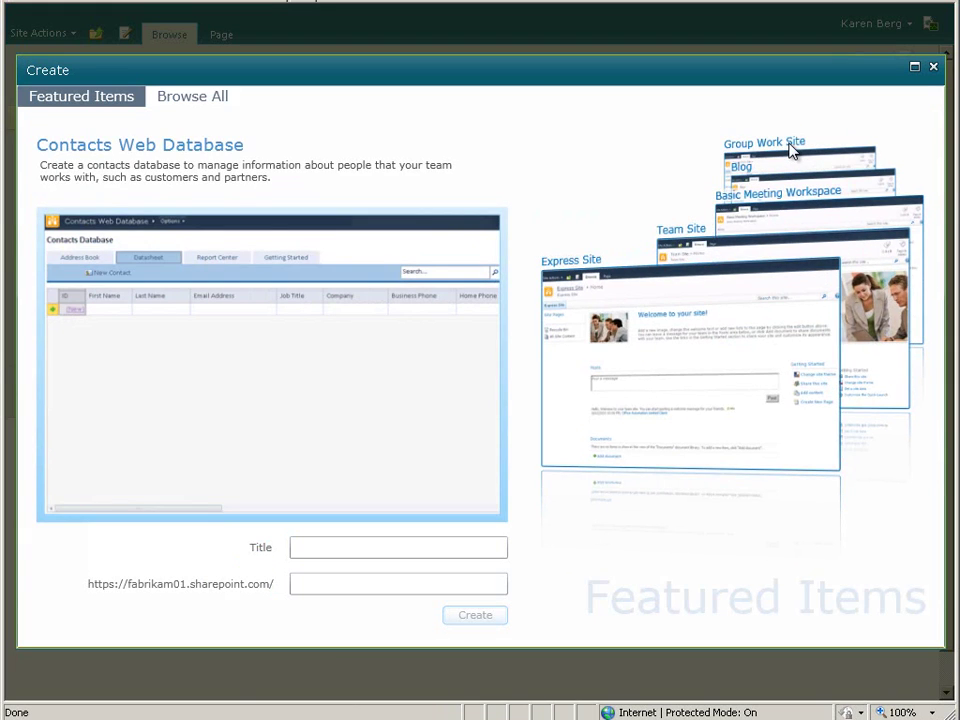
pyautogui.click(790, 150)
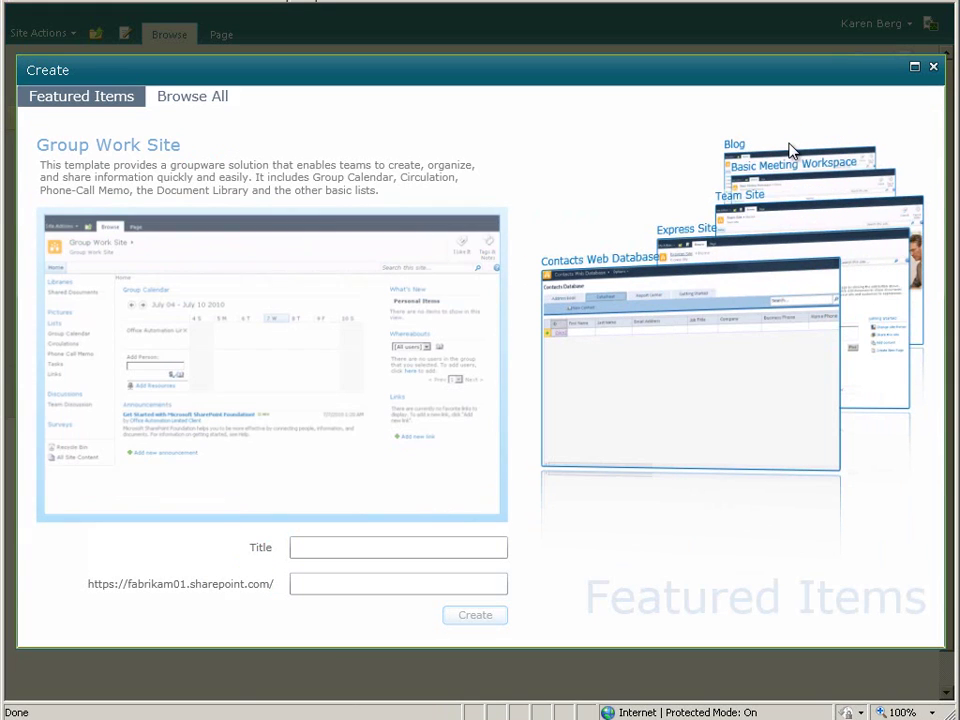
pyautogui.click(736, 148)
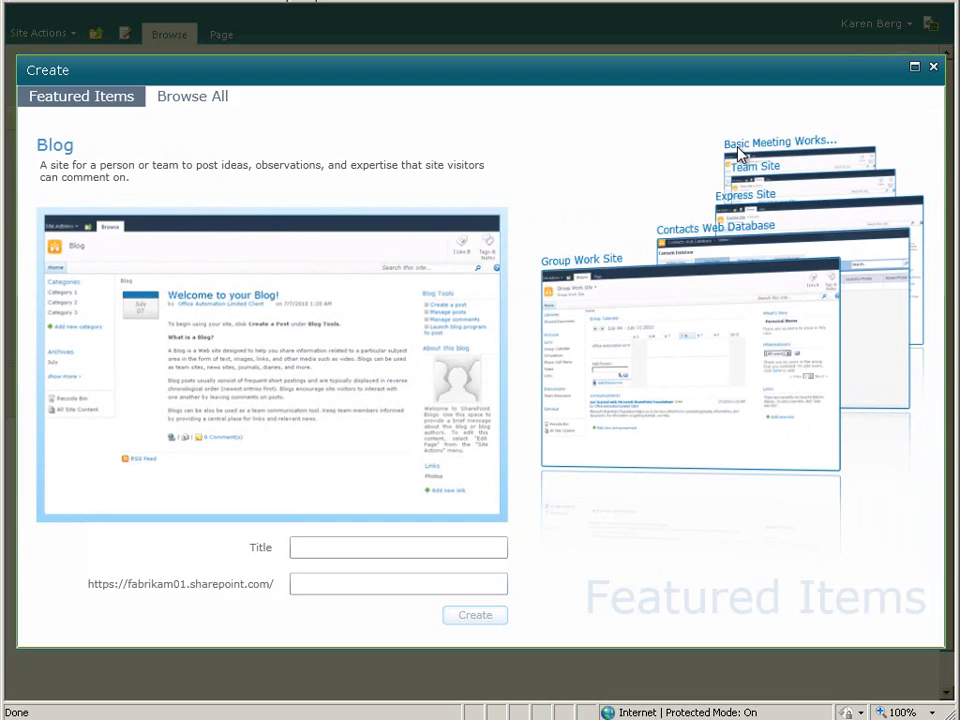
pyautogui.click(738, 150)
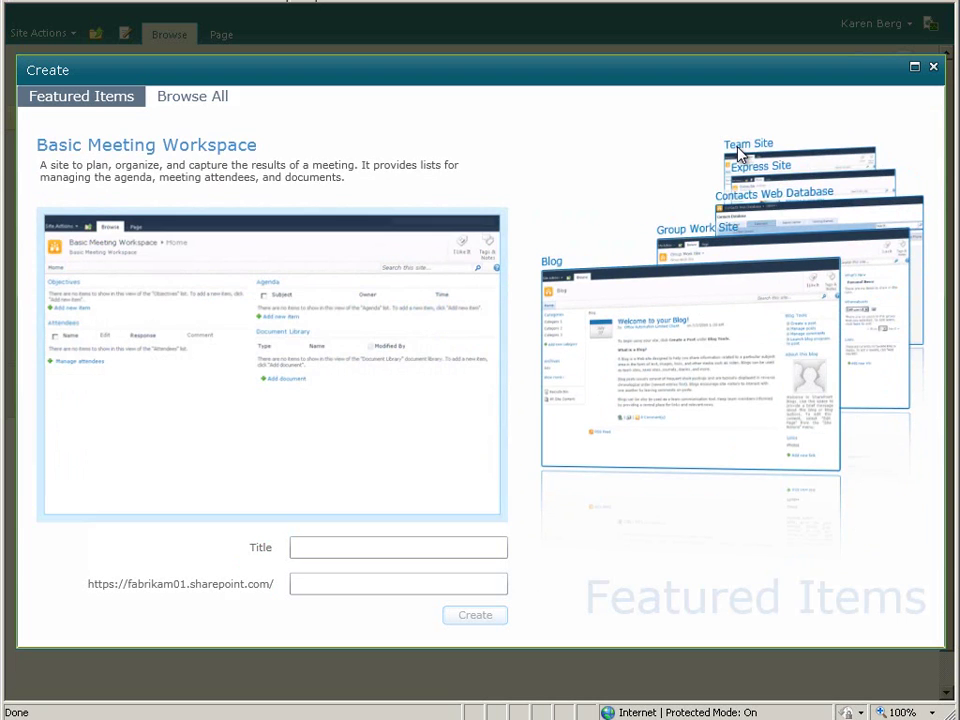
pyautogui.click(738, 150)
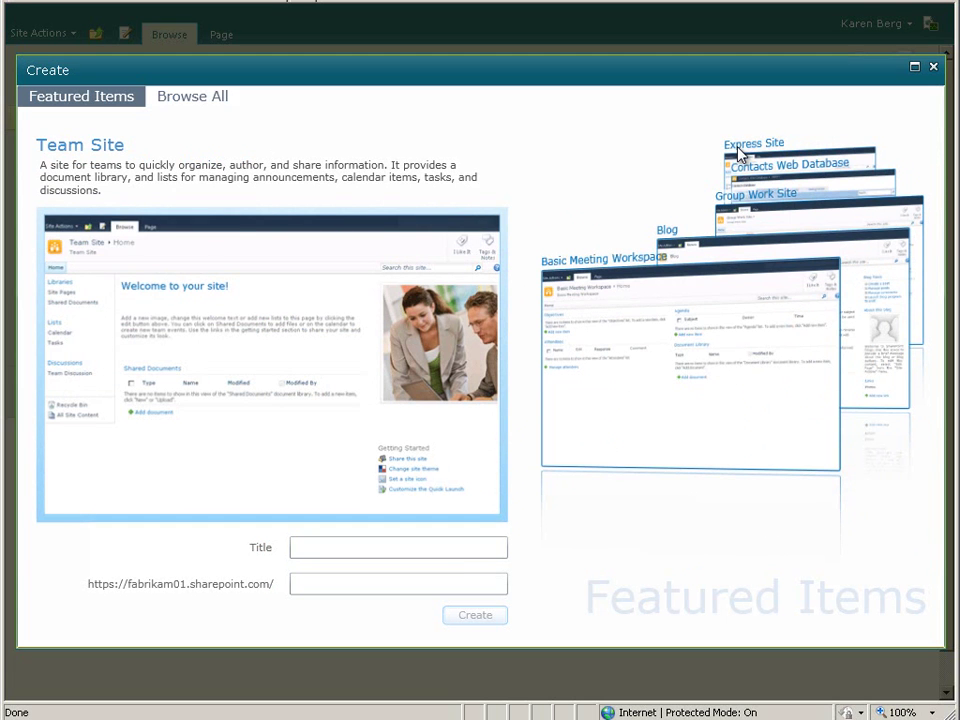
pyautogui.click(738, 150)
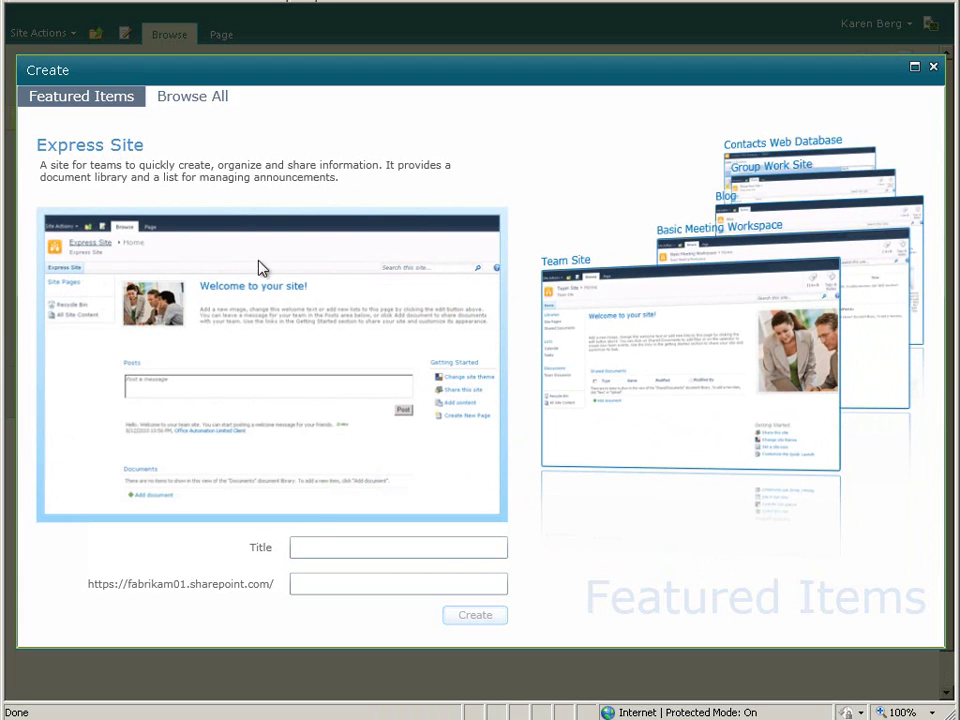
pyautogui.click(311, 546)
pyautogui.write('Fabrikam Human Resources')
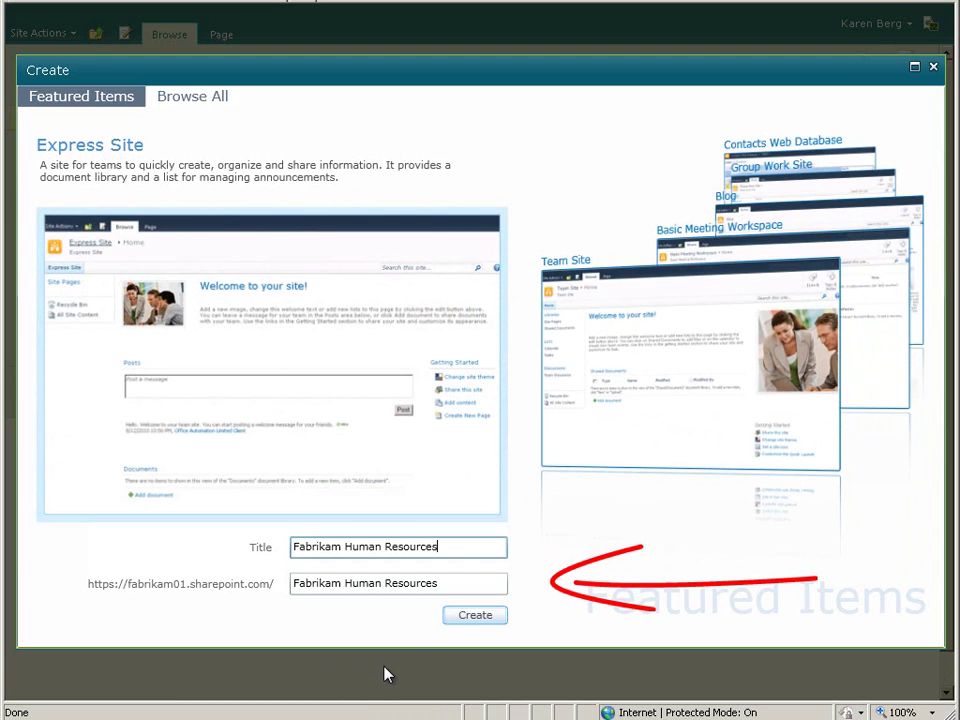
pyautogui.click(477, 617)
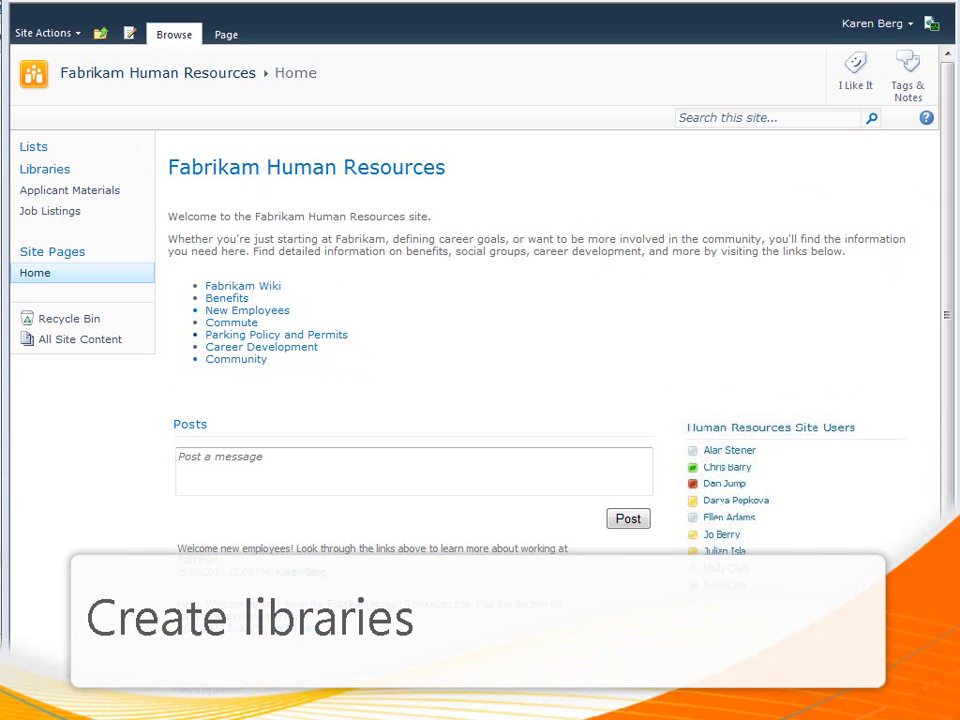
# - Filter the Create gallery to libraries, pick Document Library and name it 'Candidate Reviews'
pyautogui.click(79, 36)
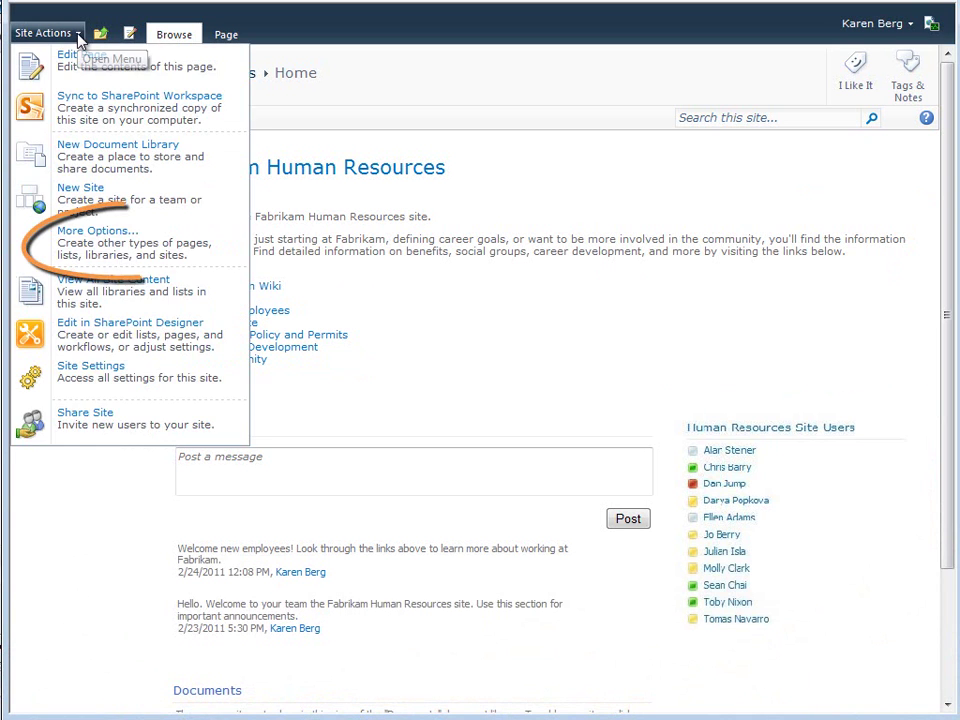
pyautogui.click(77, 262)
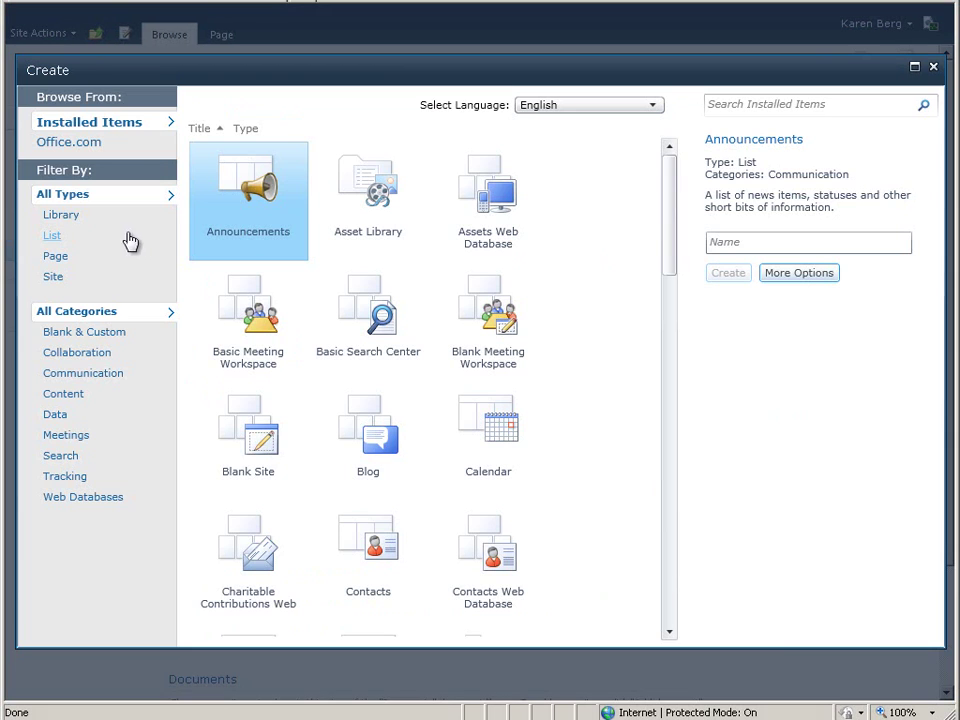
pyautogui.click(60, 216)
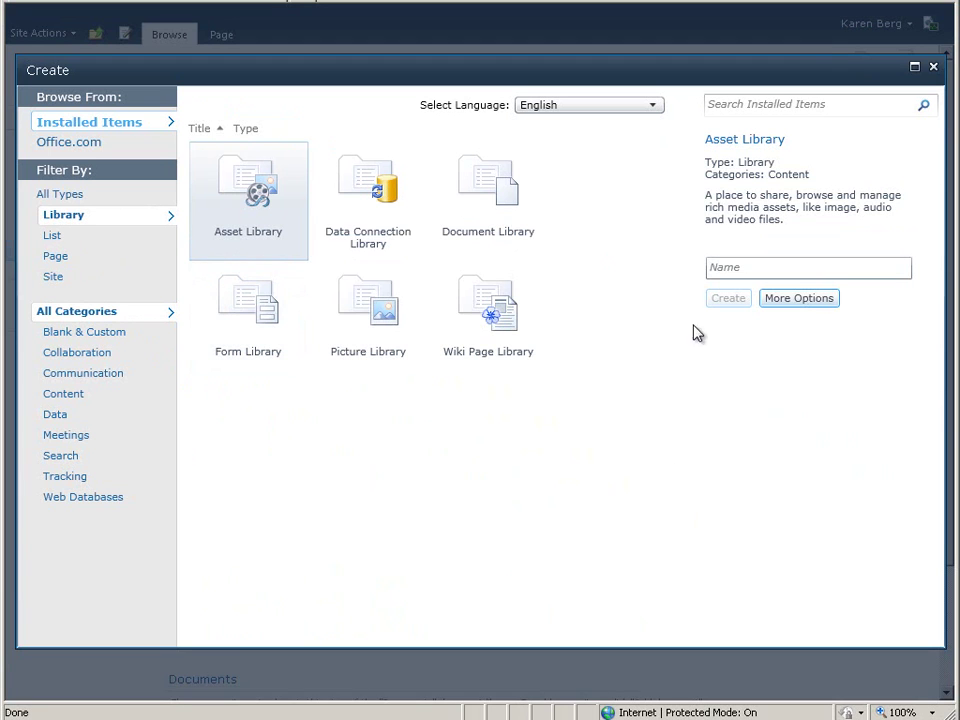
pyautogui.click(500, 190)
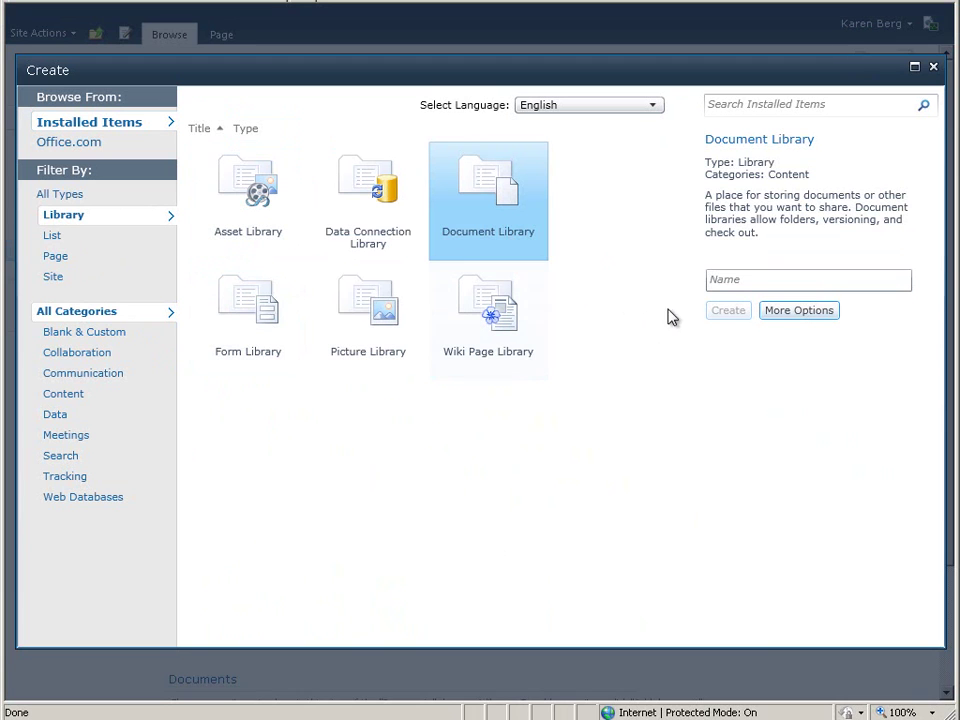
pyautogui.click(722, 285)
pyautogui.write('Candidate Reviews')
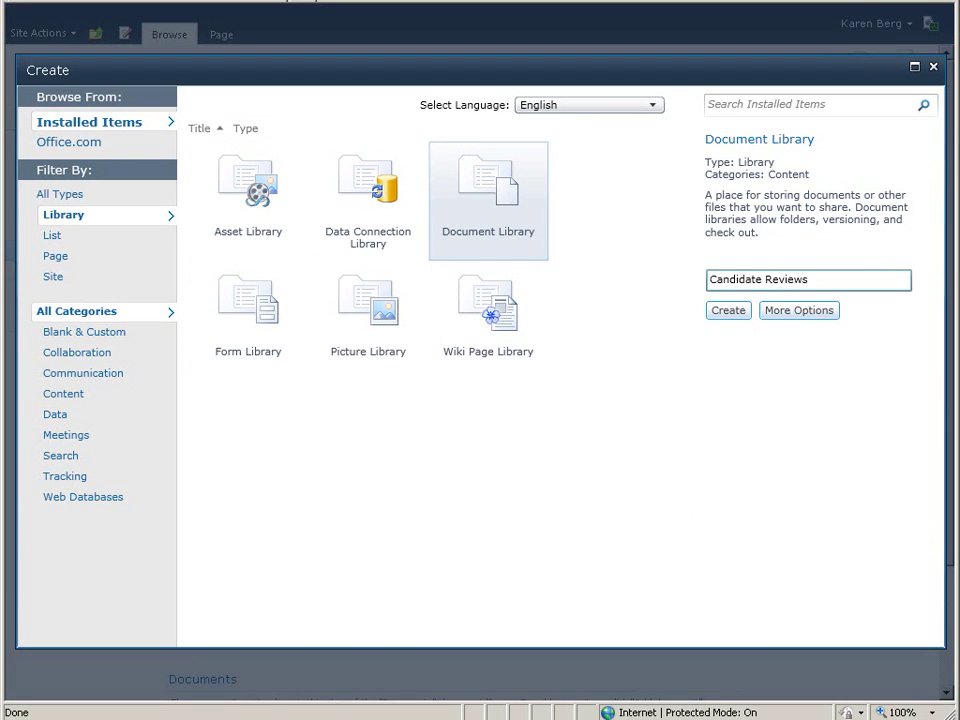
# - Turn on document version history in the Candidate Reviews library's More Options
pyautogui.click(803, 313)
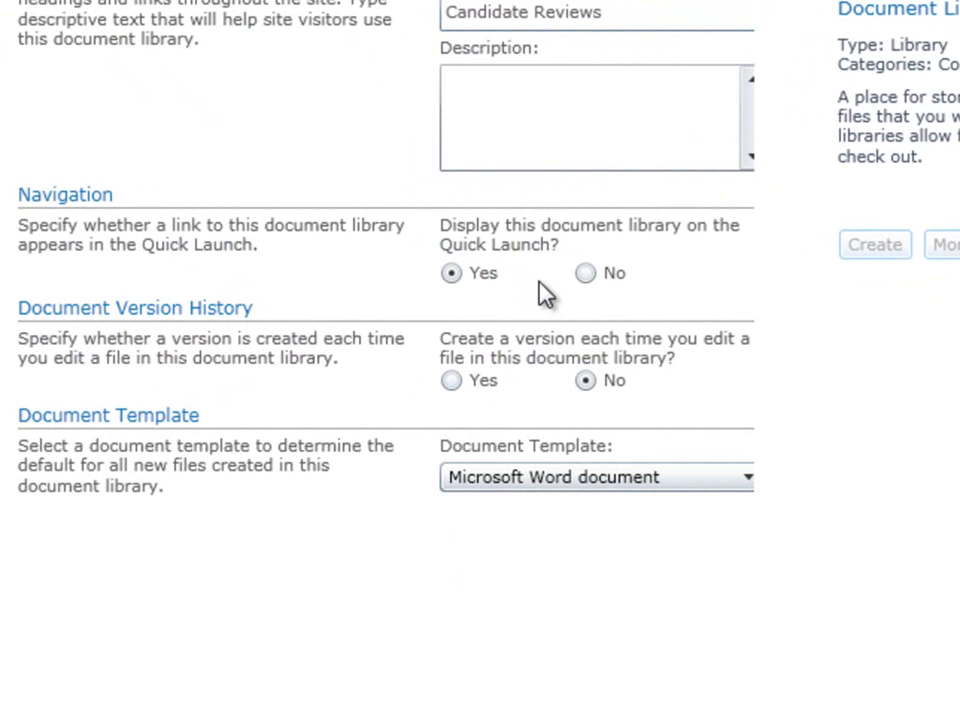
pyautogui.click(452, 382)
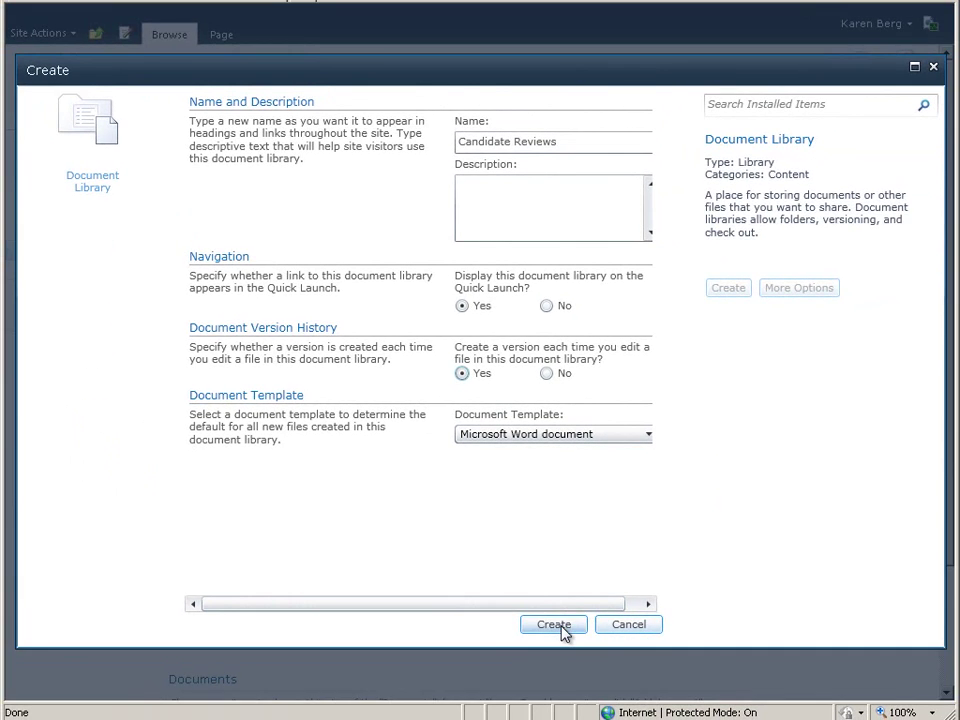
# - Create the Candidate Reviews library and show its Documents ribbon commands
pyautogui.click(553, 624)
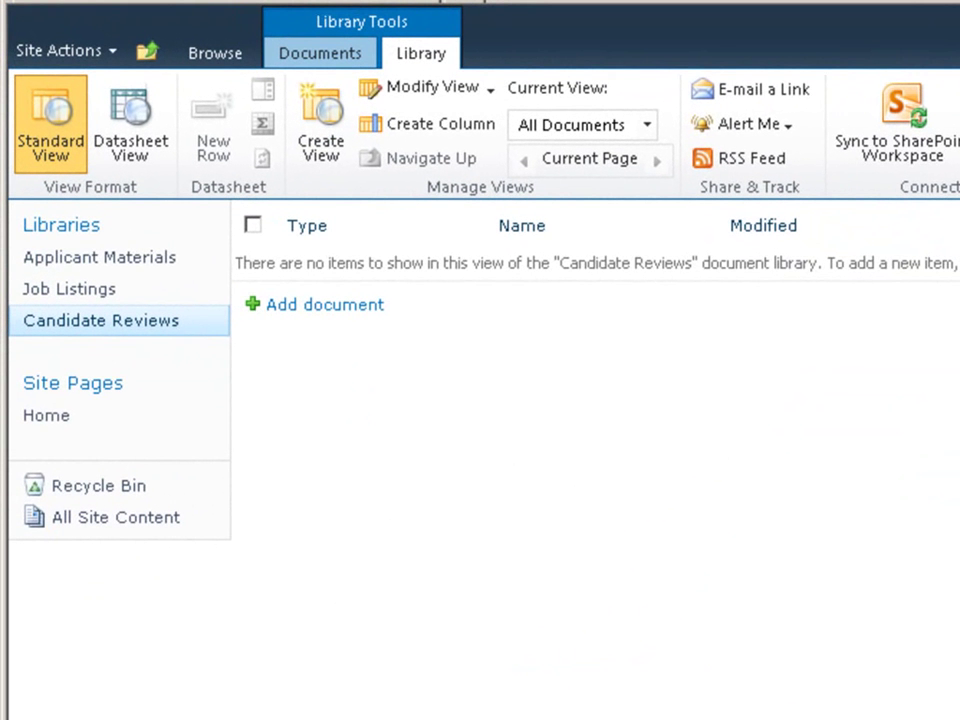
pyautogui.click(320, 56)
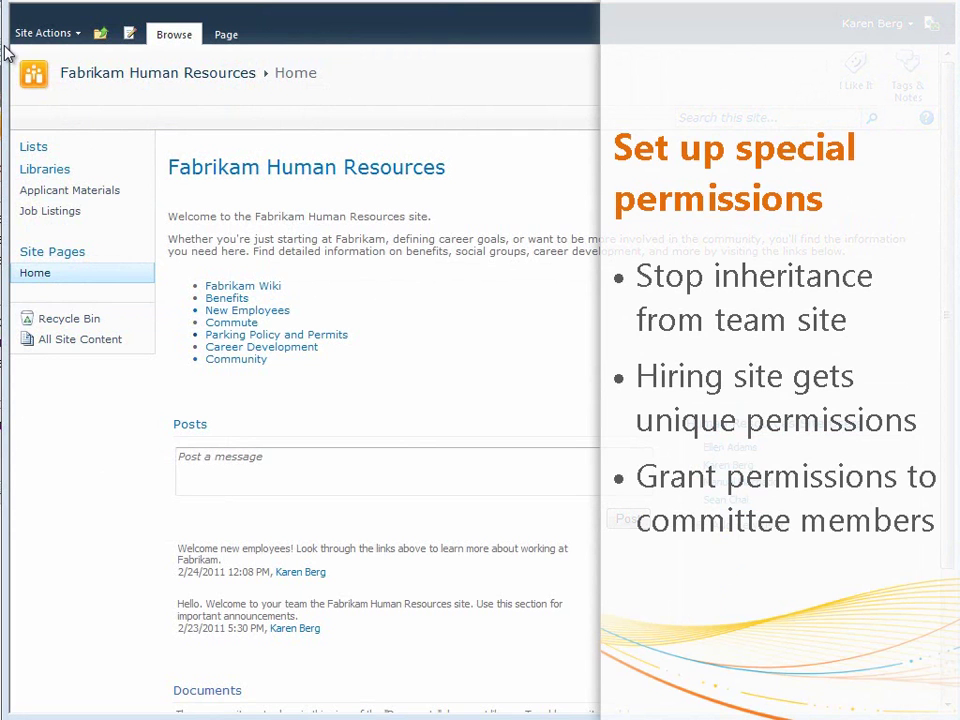
# - Open the Human Resources site's permissions and stop inheriting from the Fabrikam parent site
pyautogui.click(74, 35)
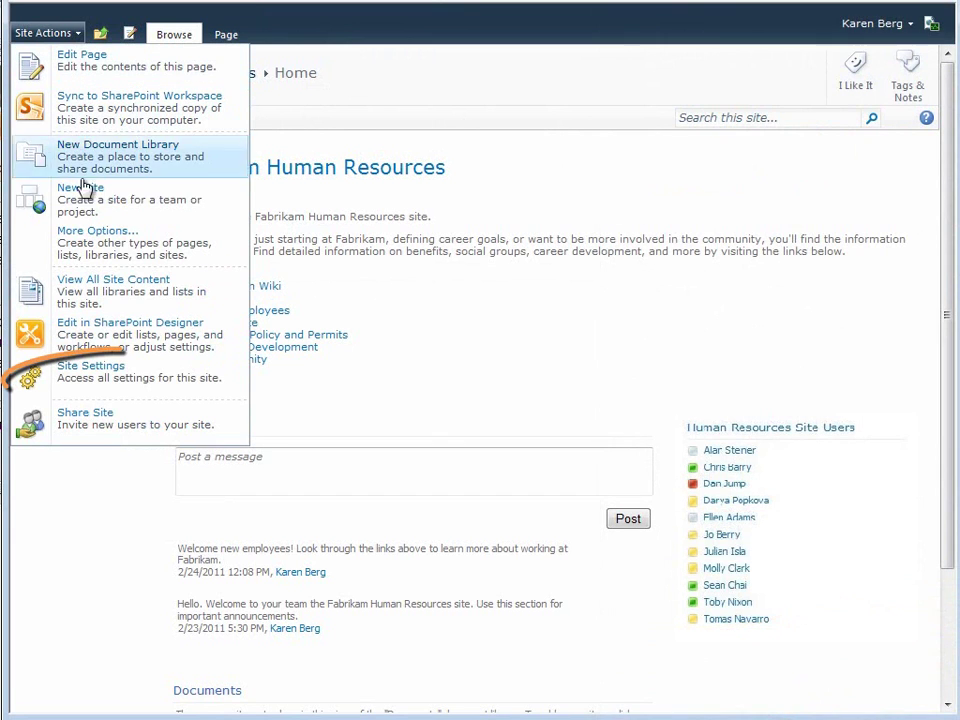
pyautogui.click(79, 390)
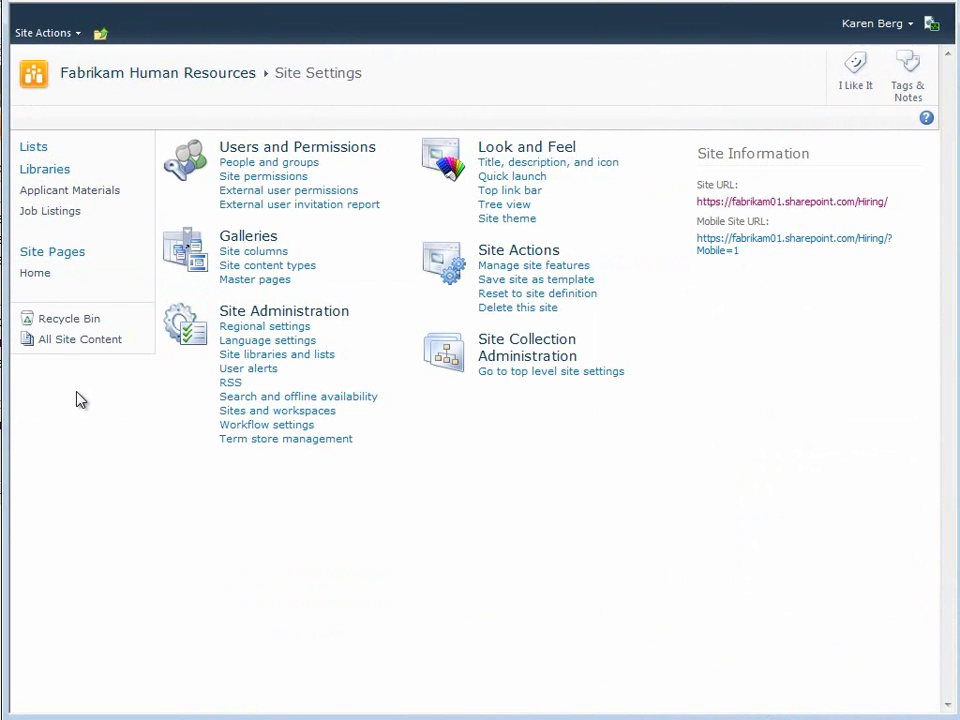
pyautogui.click(259, 180)
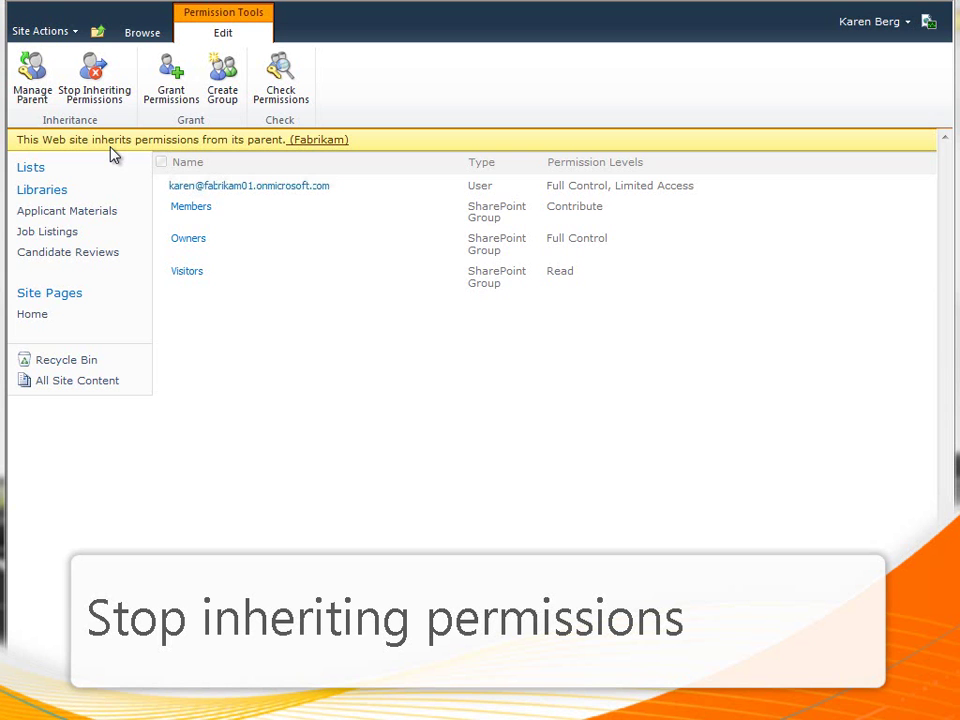
pyautogui.click(98, 88)
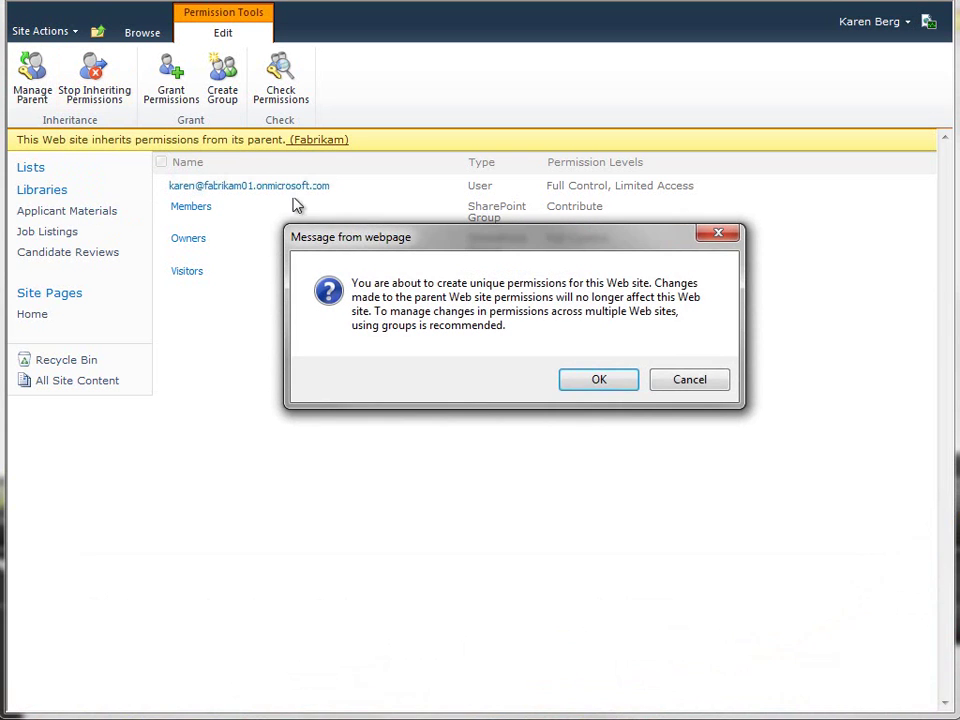
pyautogui.click(600, 385)
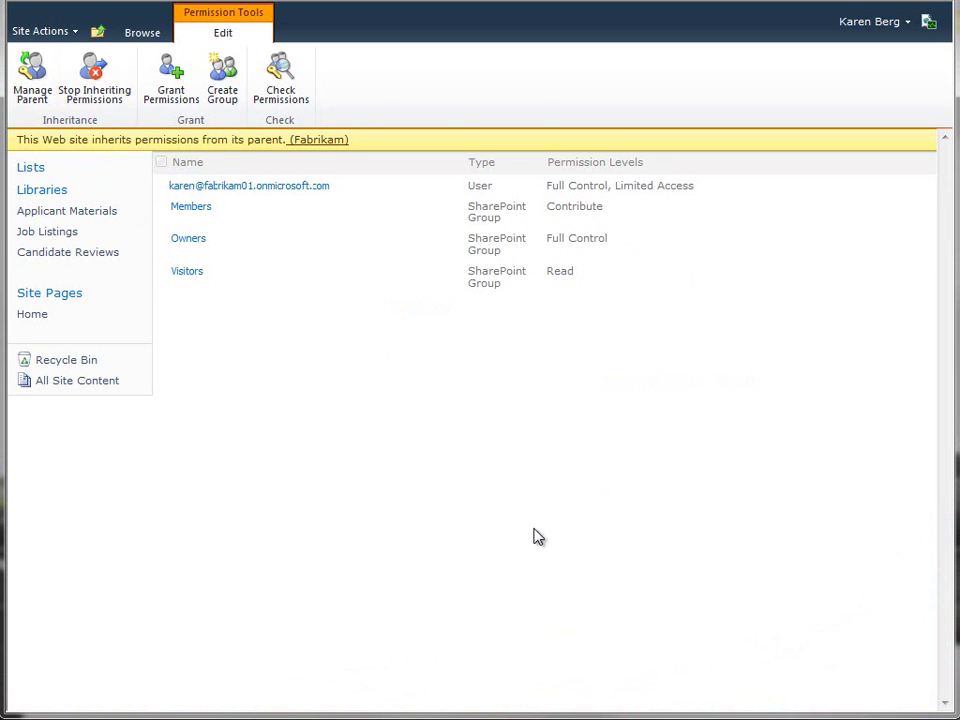
# - List the site's groups under People and Groups and start a new group
pyautogui.click(216, 244)
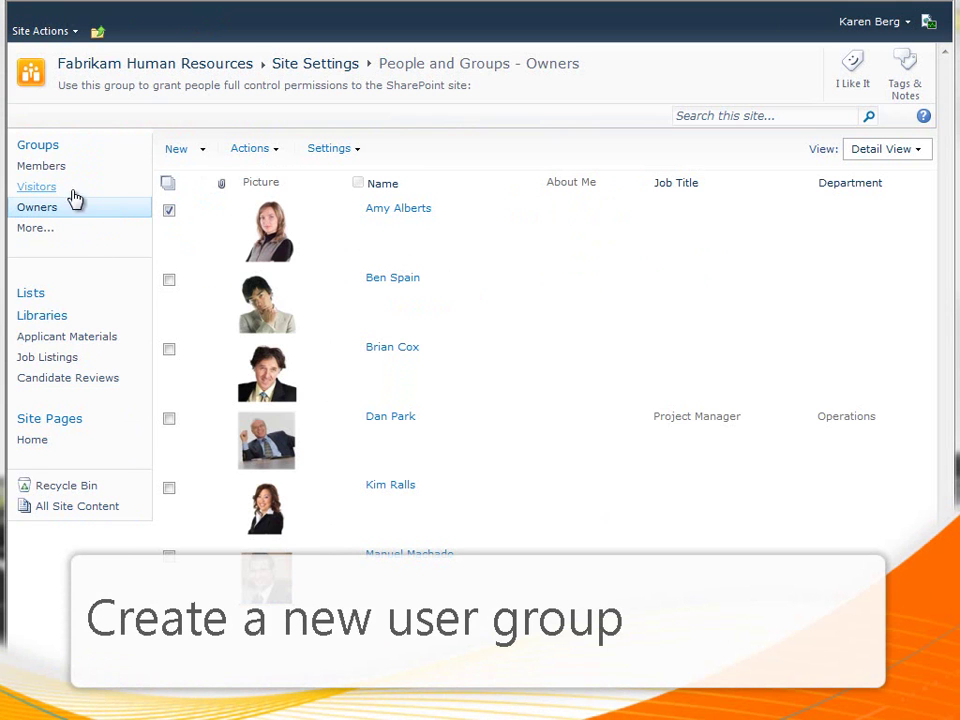
pyautogui.click(40, 147)
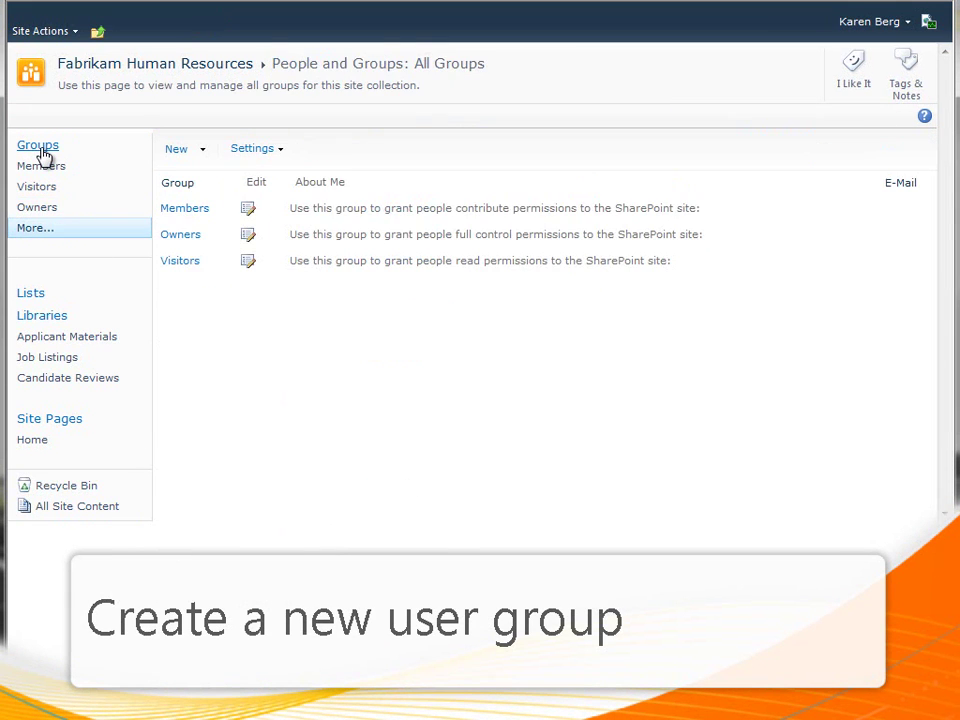
pyautogui.click(204, 156)
pyautogui.click(223, 188)
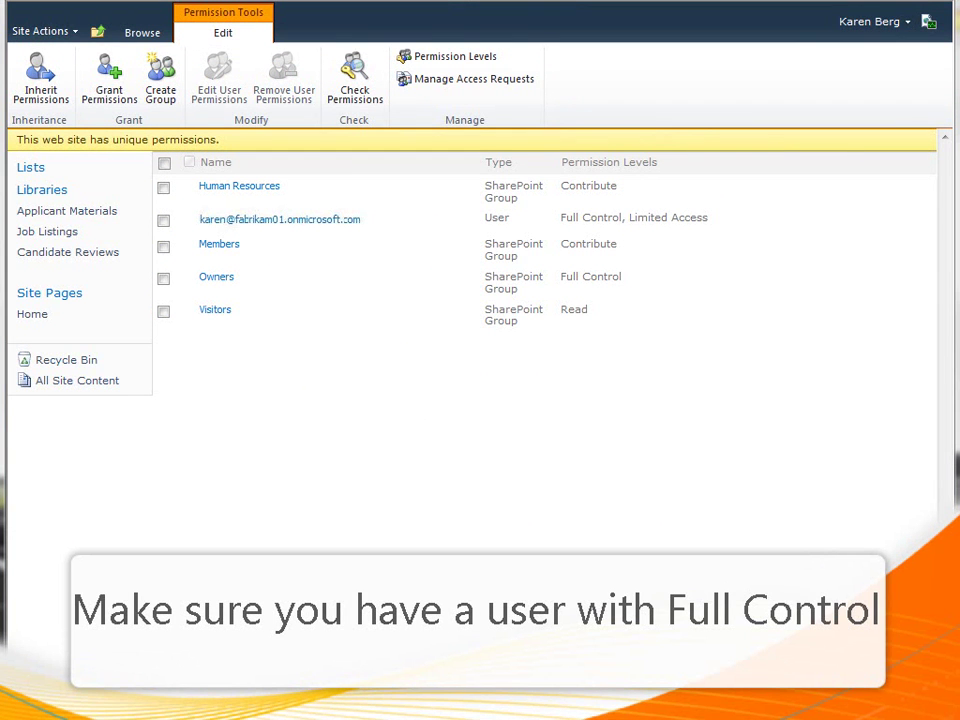
# - Remove site permissions from the Members, Owners and Visitors groups and confirm
pyautogui.click(163, 312)
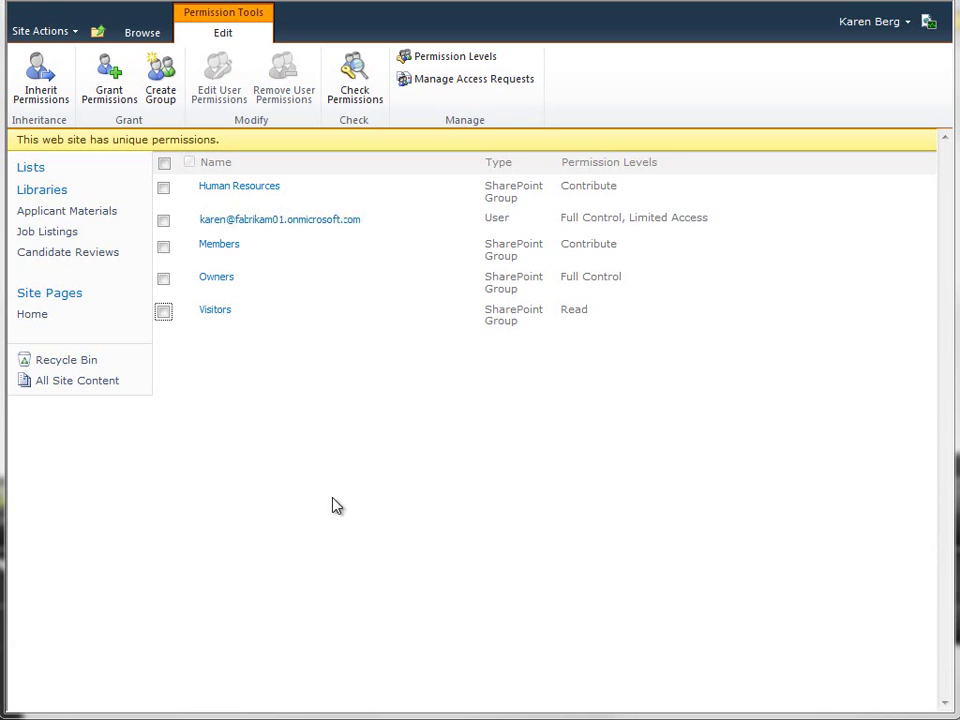
pyautogui.click(163, 248)
pyautogui.click(163, 279)
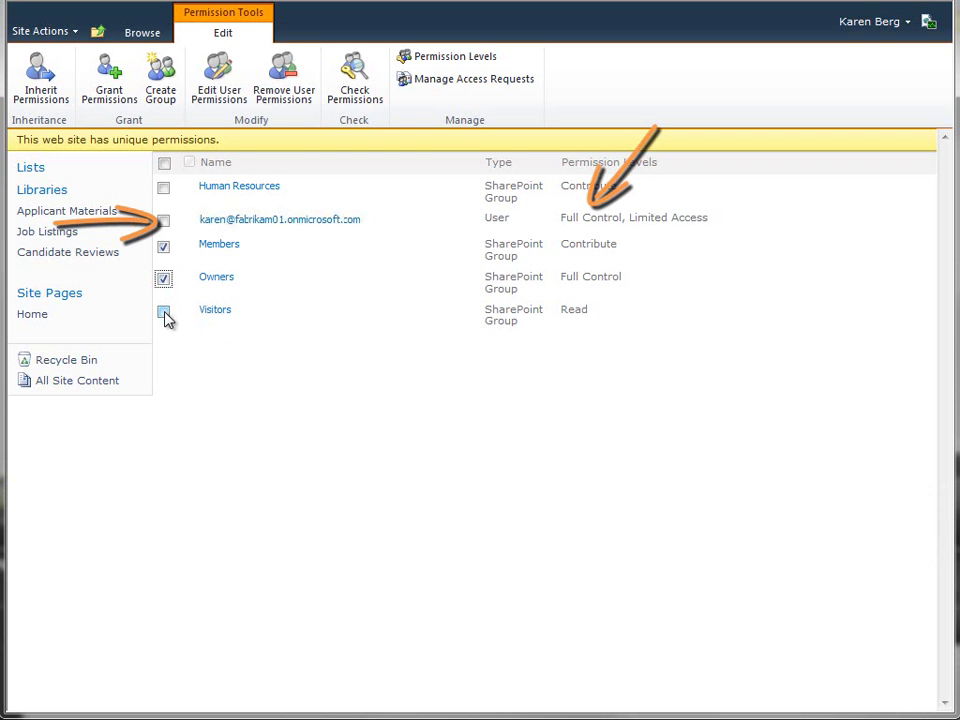
pyautogui.click(163, 313)
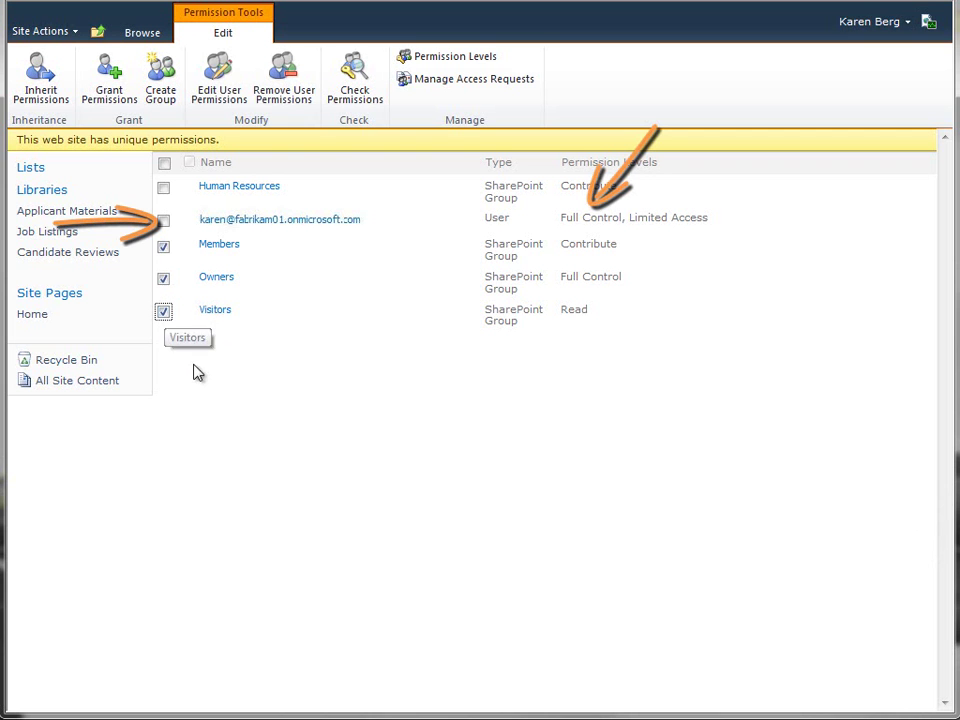
pyautogui.click(287, 90)
pyautogui.click(596, 374)
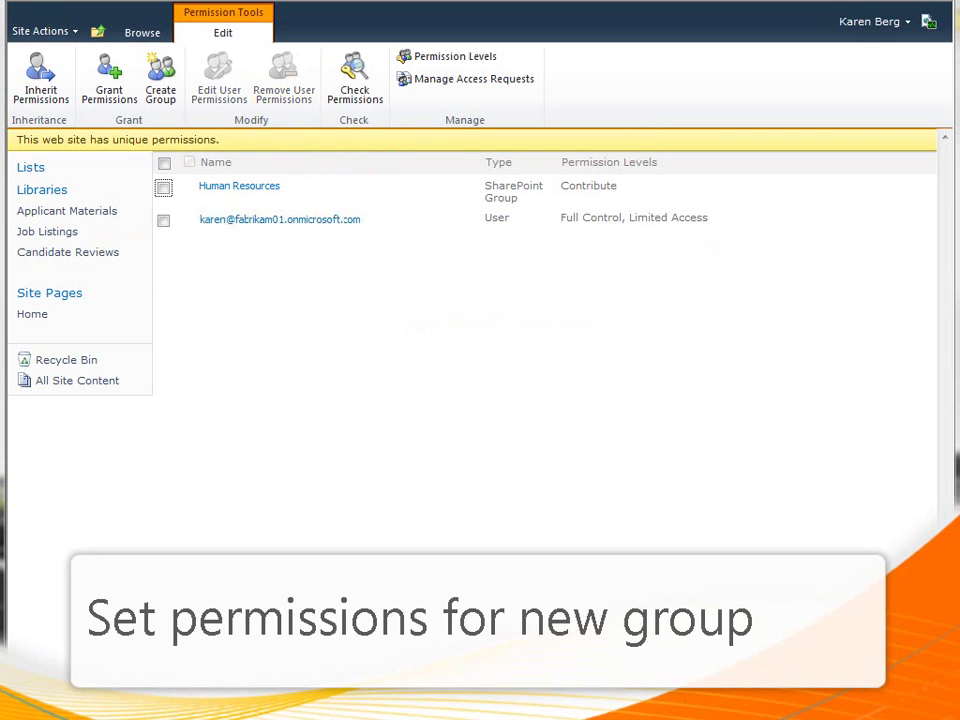
# - Grant Human Resources the Contribute permission level directly
pyautogui.click(109, 82)
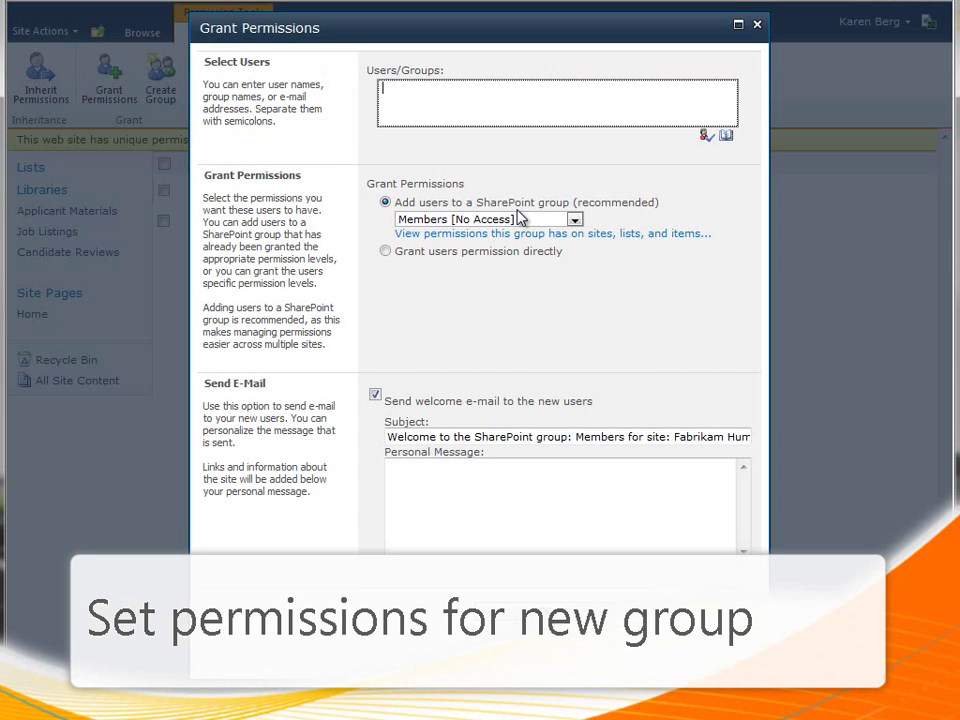
pyautogui.click(469, 114)
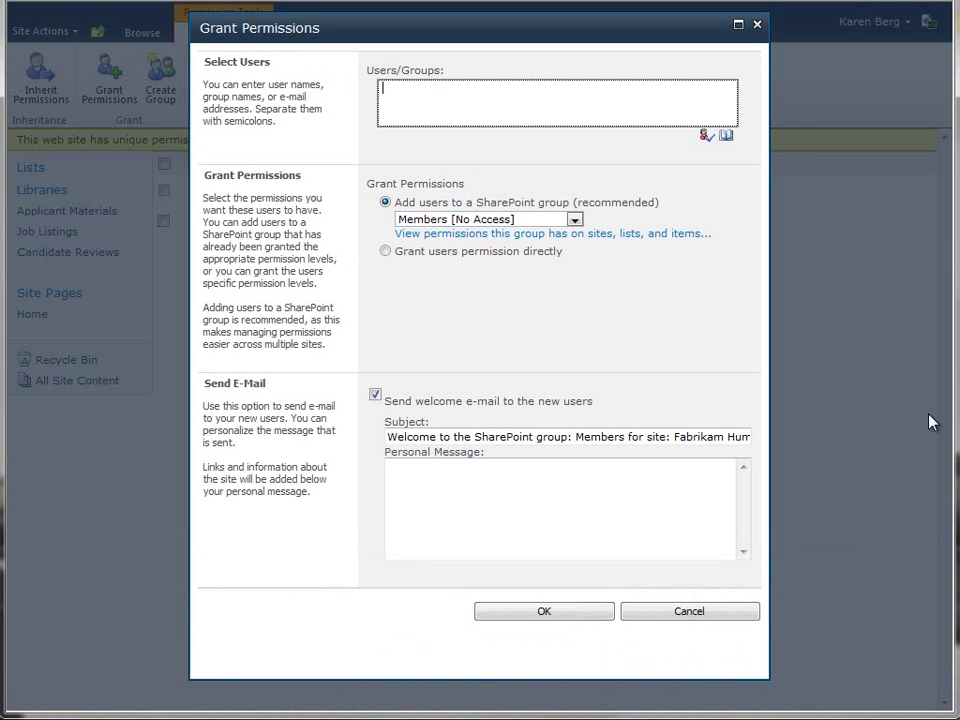
pyautogui.write('Human Resources ;')
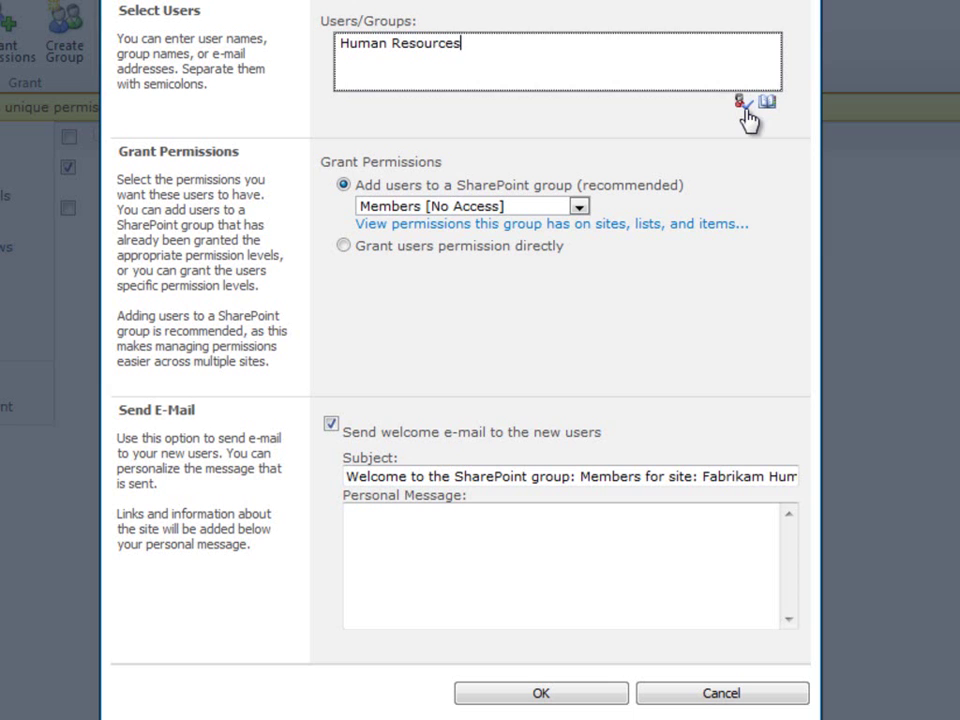
pyautogui.click(343, 245)
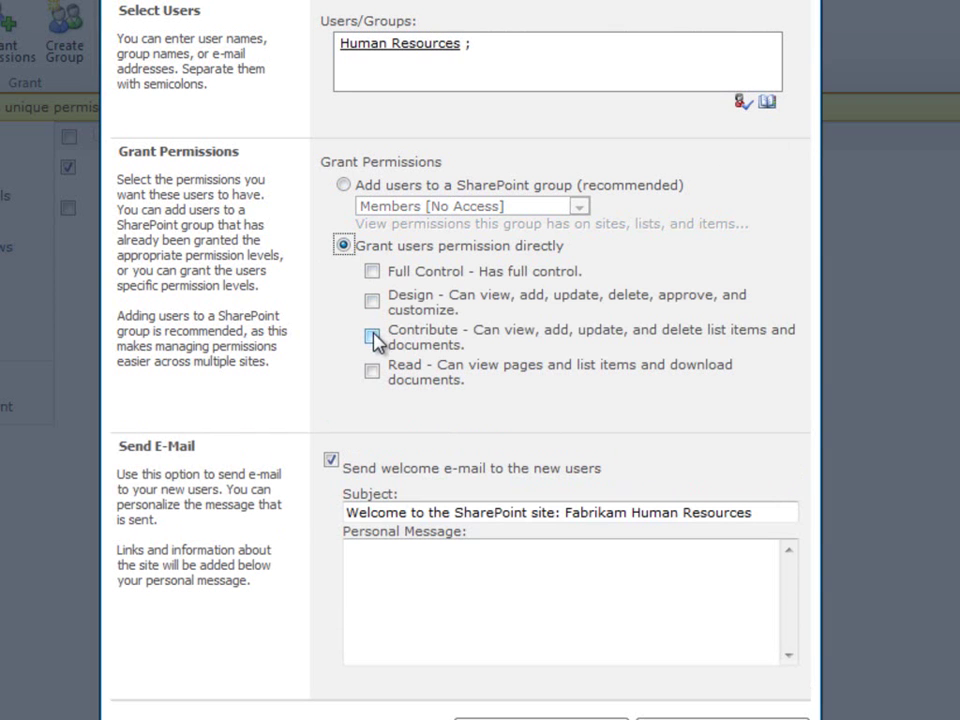
pyautogui.click(372, 337)
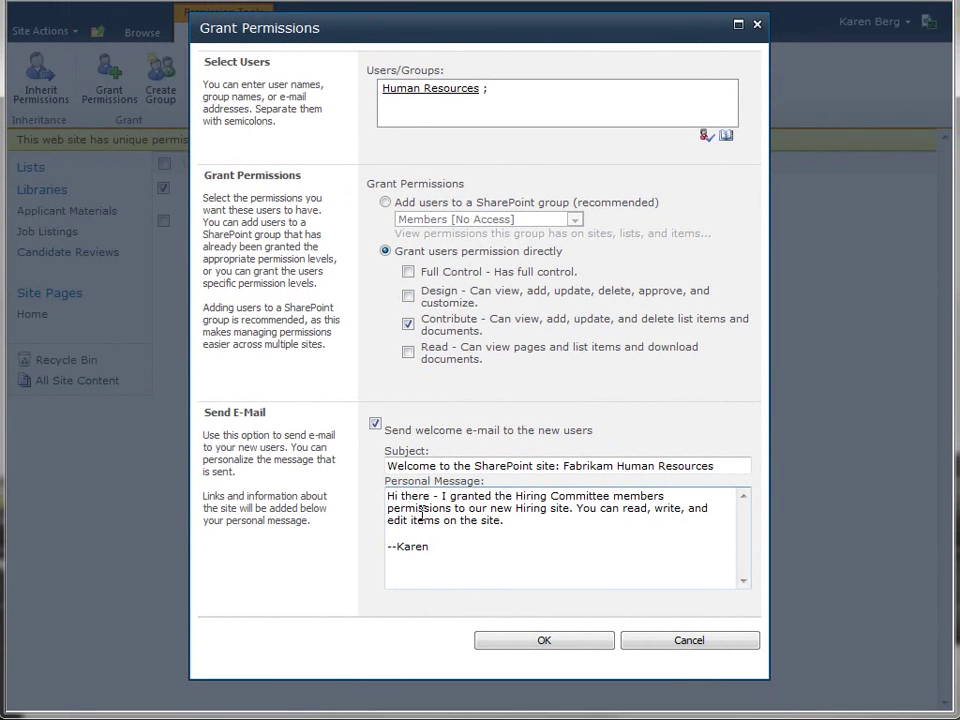
pyautogui.click(505, 644)
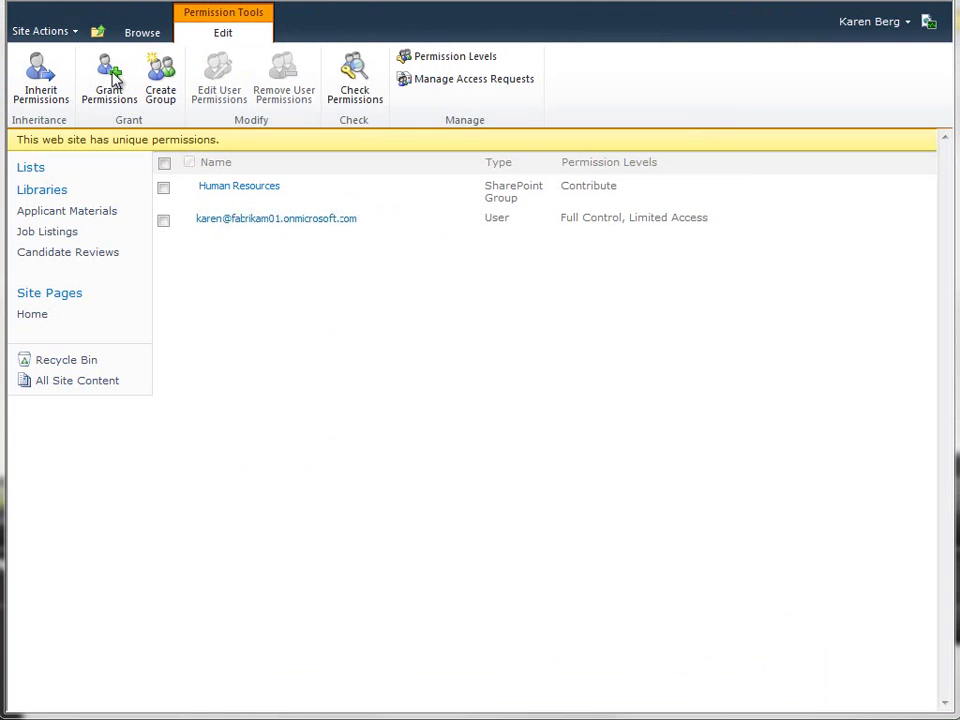
# - Return to the Fabrikam Human Resources home page through the breadcrumb
pyautogui.click(97, 31)
pyautogui.click(180, 103)
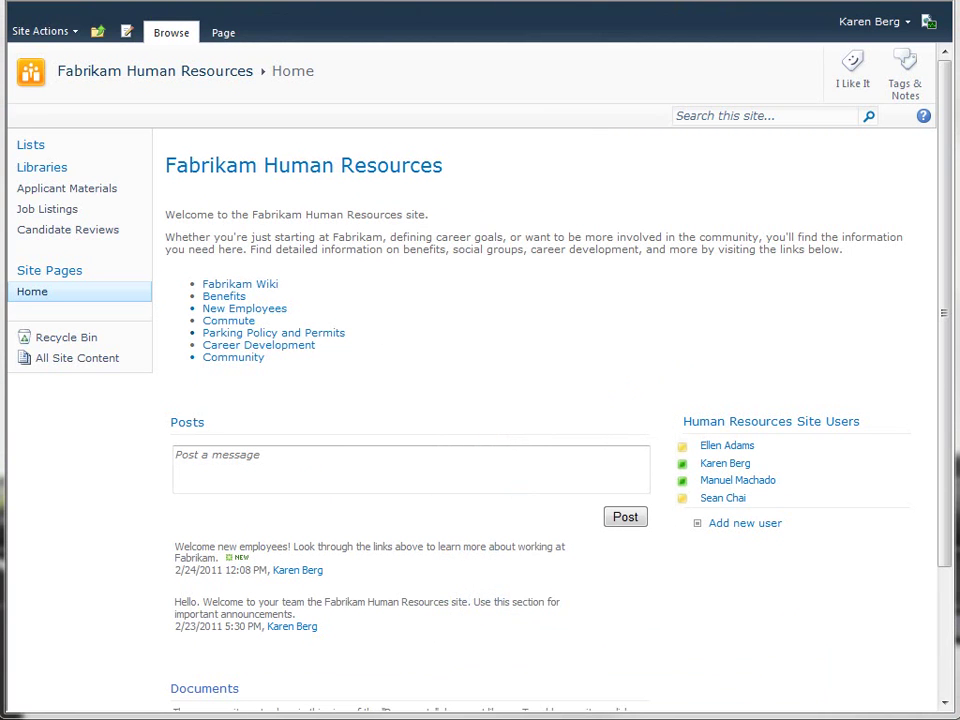
pyautogui.scroll(-3, 480, 400)
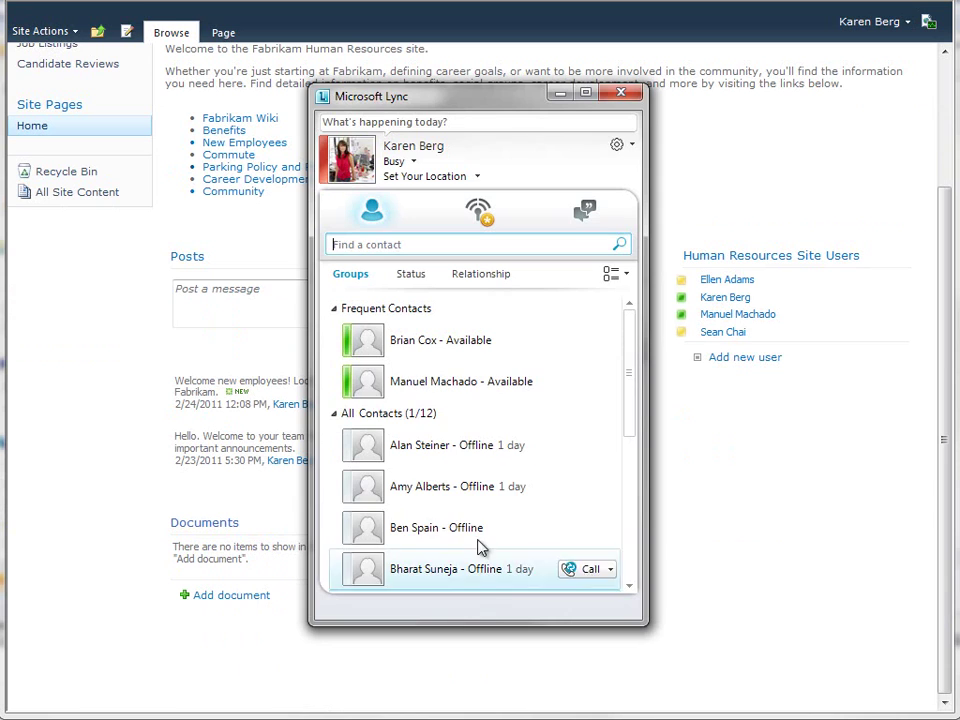
# - Ask a colleague in Lync to review the HR site, then offer to share the desktop
pyautogui.moveTo(390, 390)
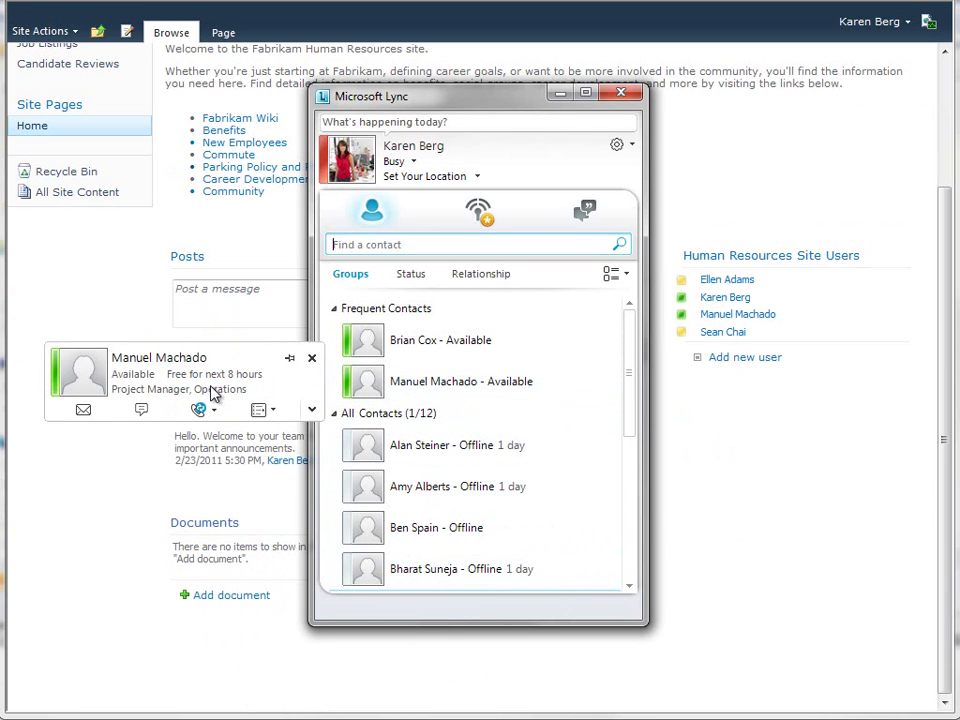
pyautogui.click(143, 412)
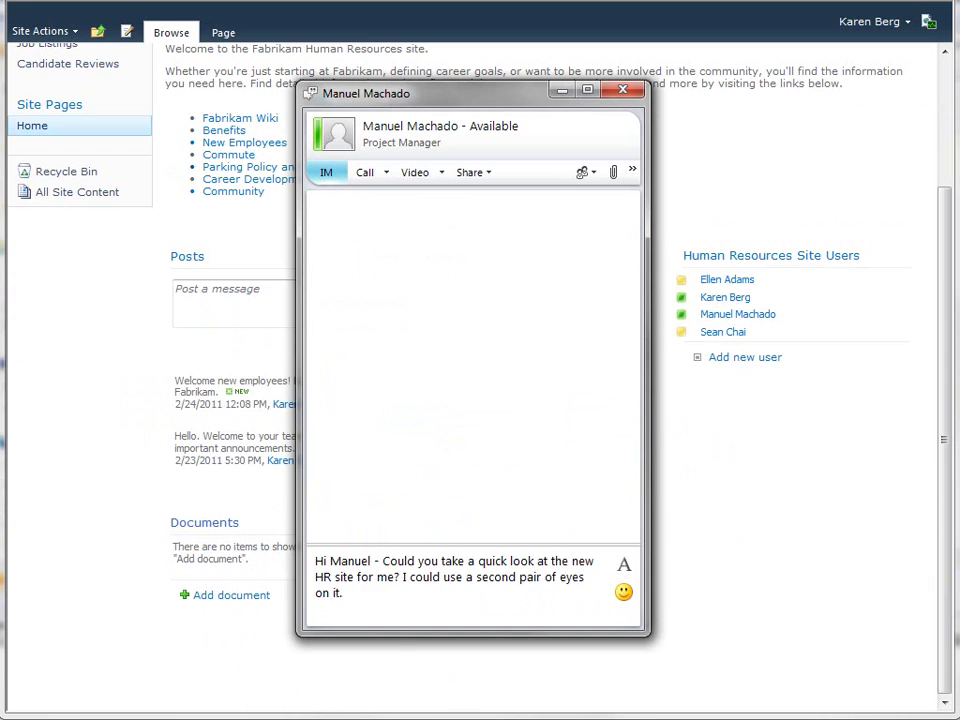
pyautogui.press('Return')
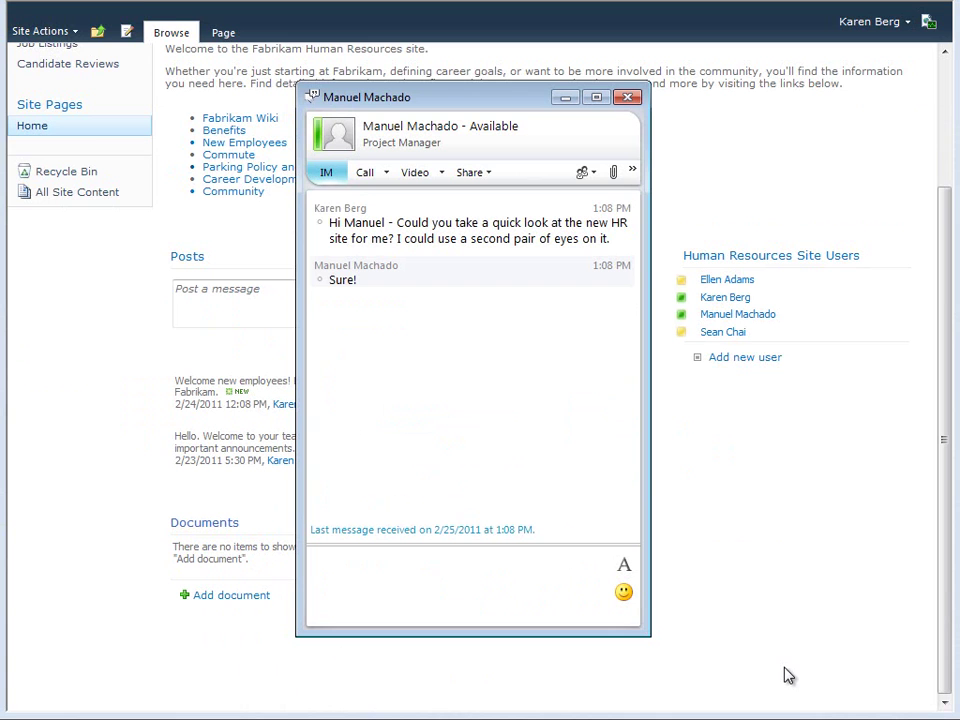
pyautogui.write("OK. I'll share my desktop so you can take a look and tell me what you think.")
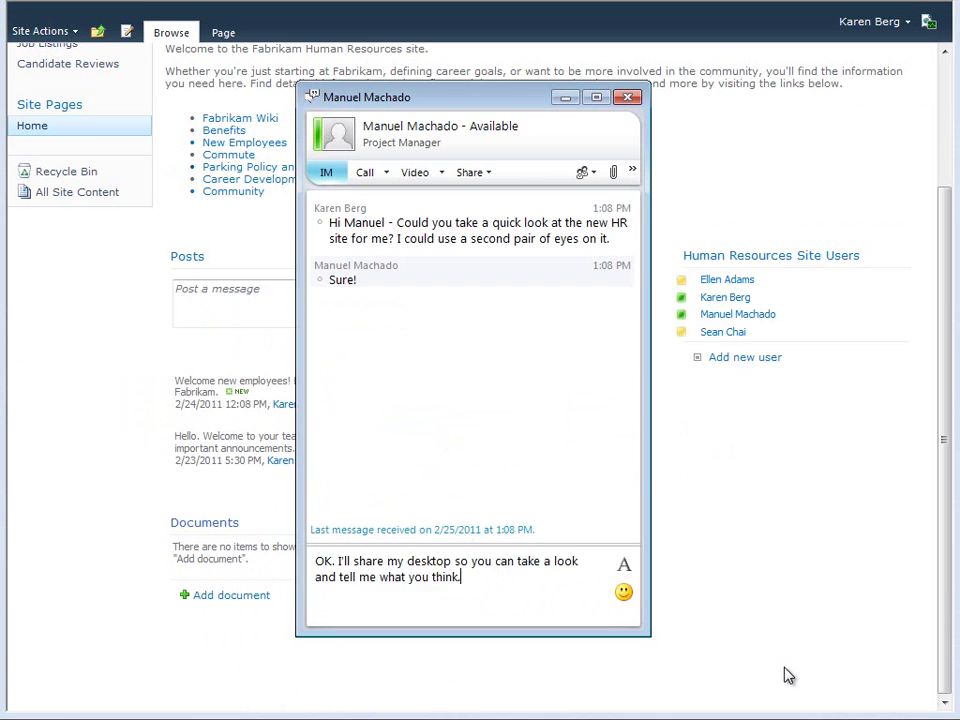
pyautogui.press('Return')
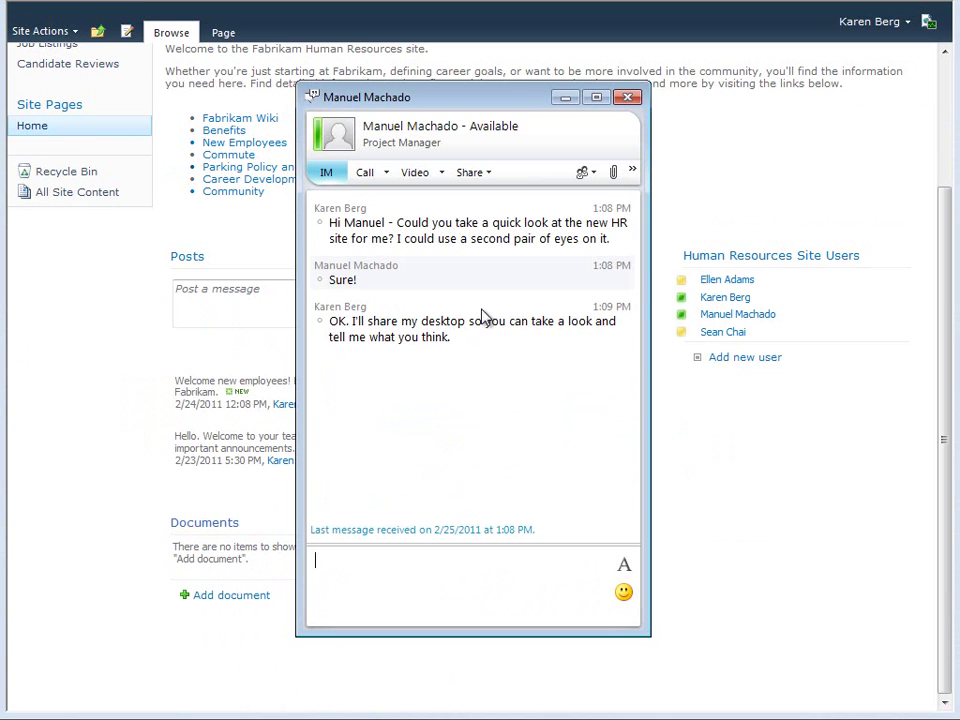
# - Share and preview the desktop, then reply 'You got it! Thanks for looking! Appreciate the feedback'
pyautogui.click(470, 172)
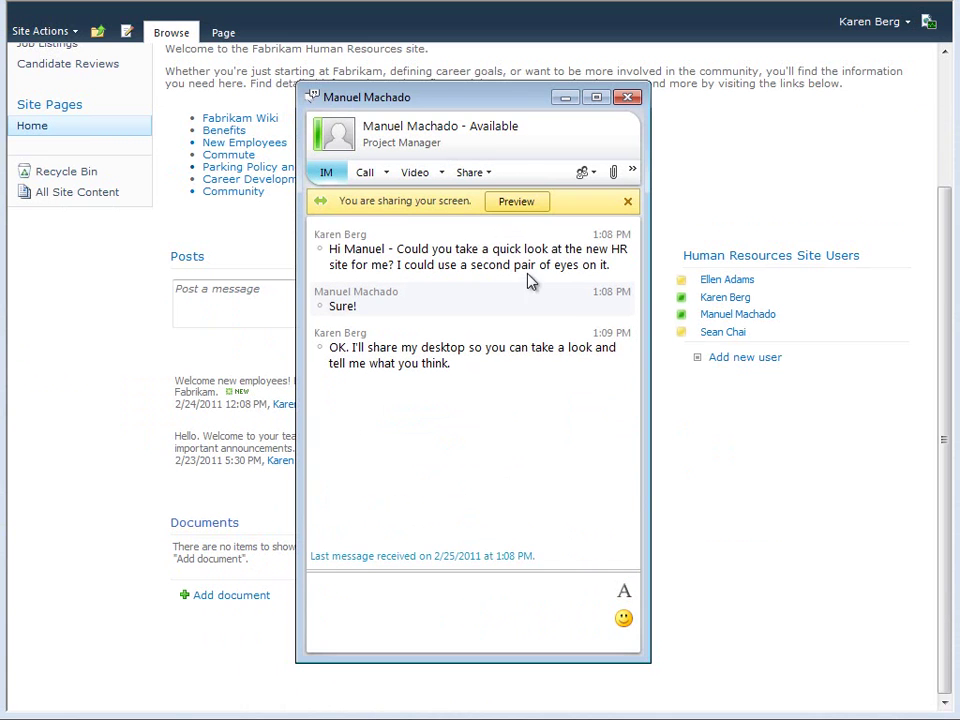
pyautogui.click(525, 201)
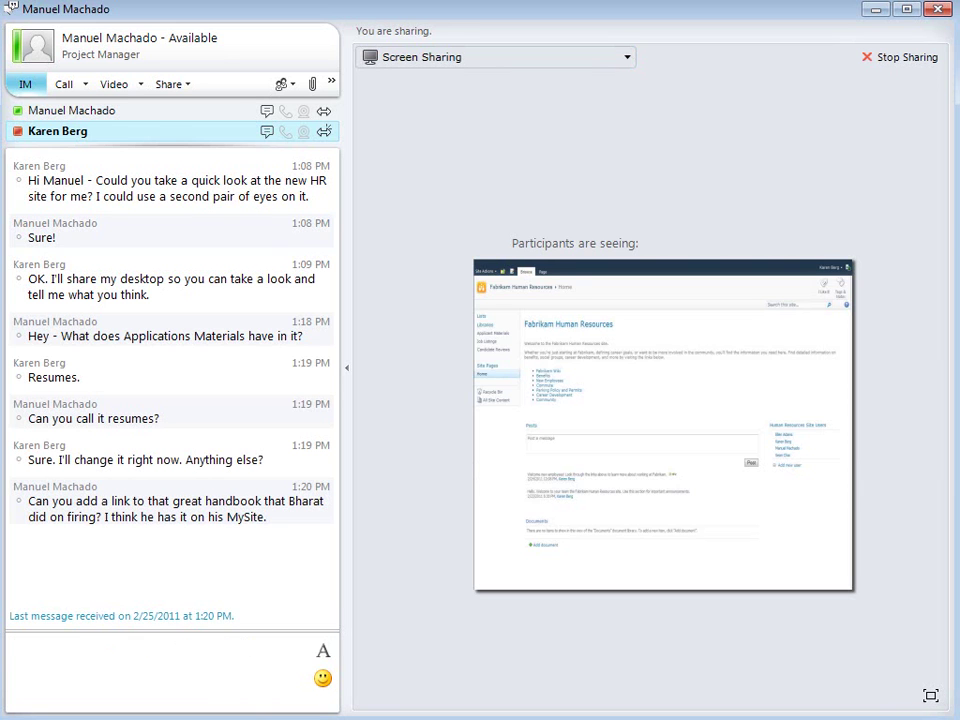
pyautogui.write('You got it! Thanks for looking! Appreciate the feedback!')
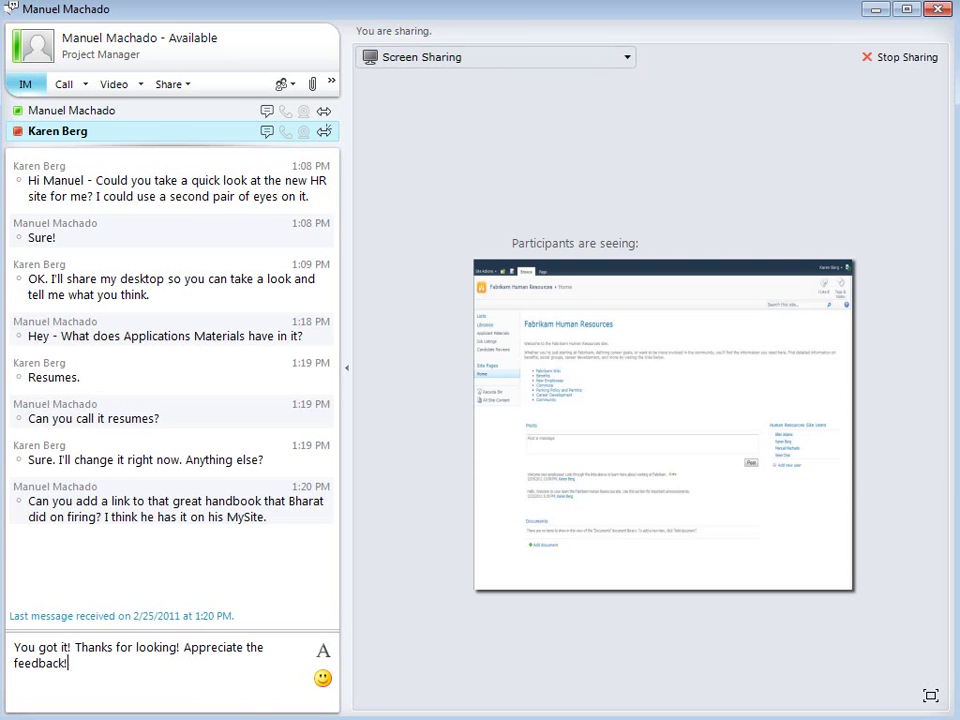
pyautogui.press('Return')
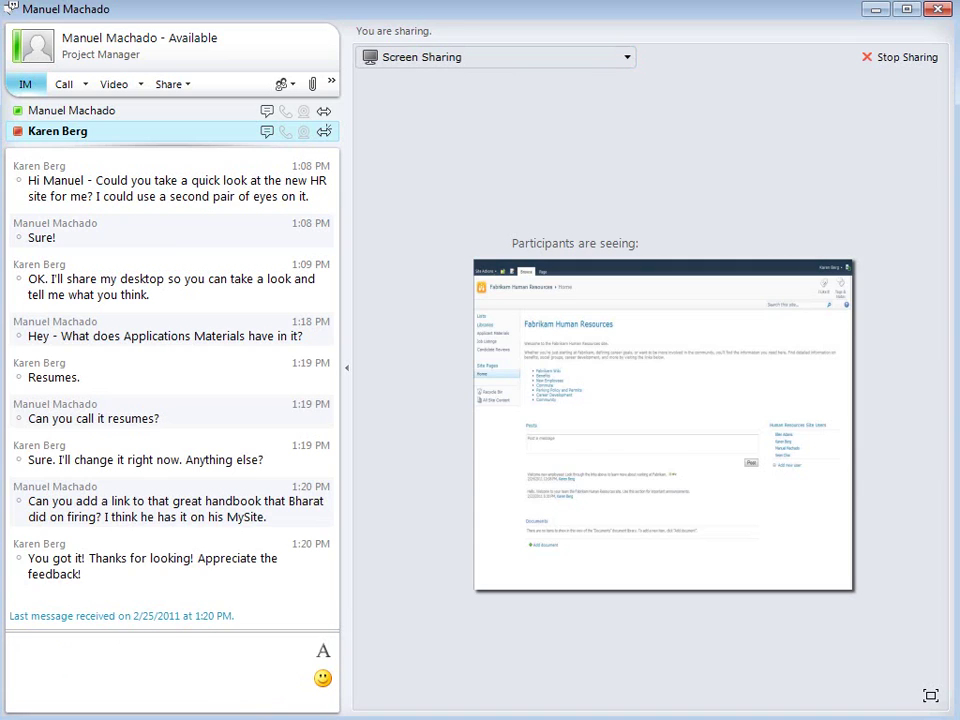